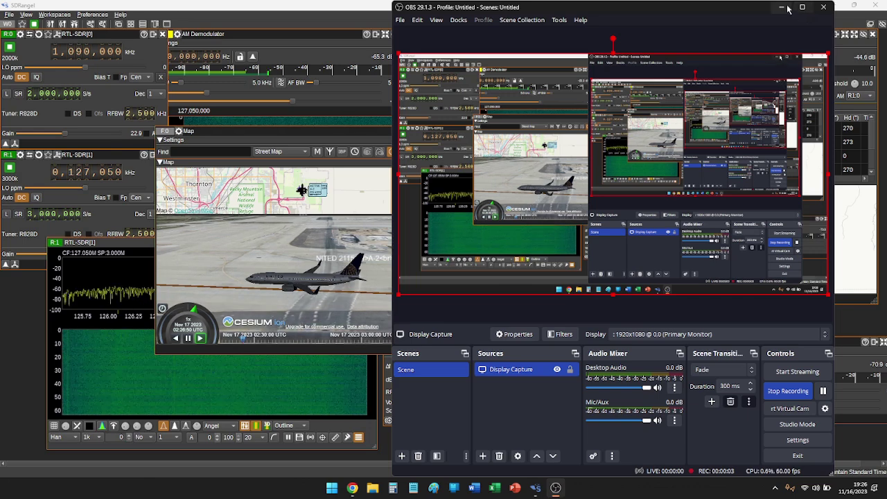
- Minimise the OBS window to reveal SDRangel, and view the 3D map in full screen before restoring its normal size
left_click(782, 7)
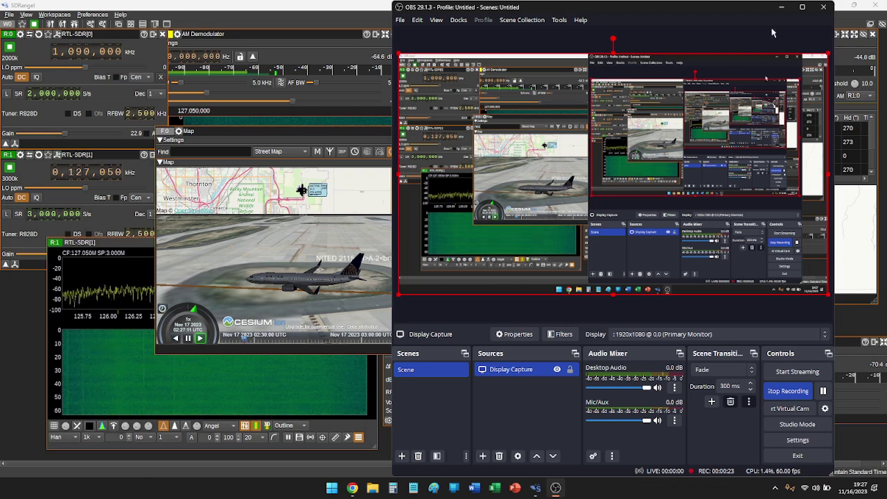
left_click(783, 8)
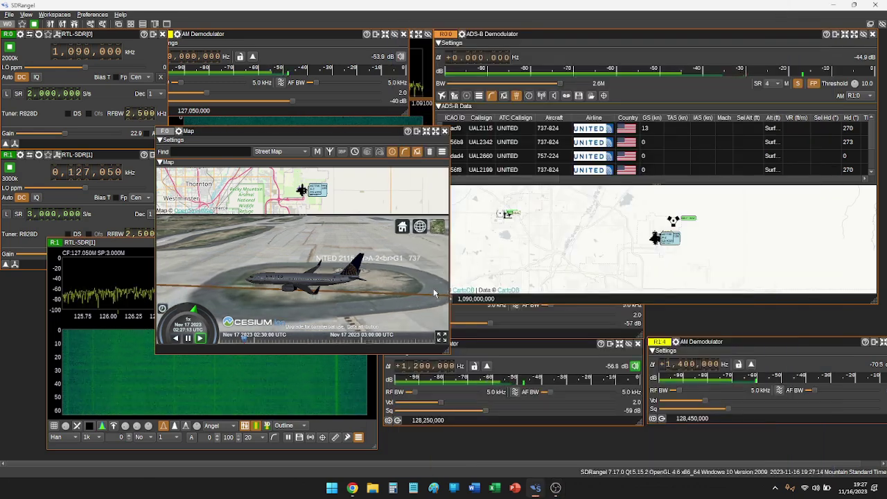
left_click(441, 337)
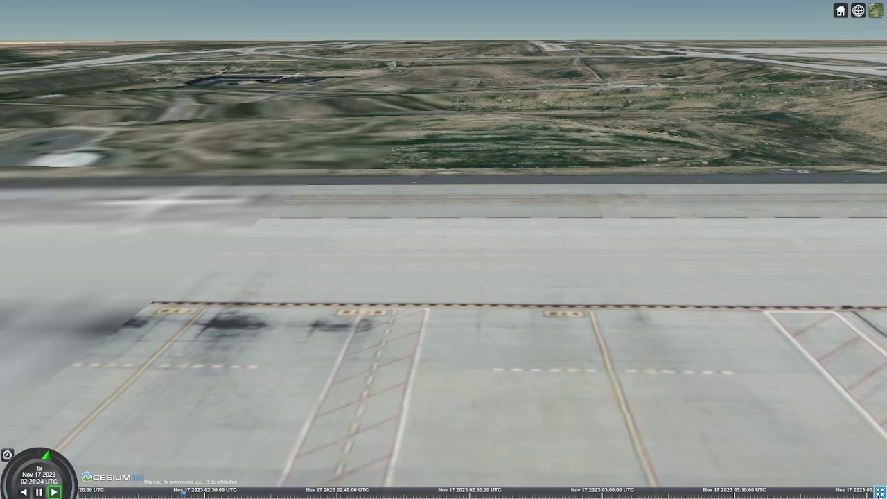
left_click(881, 492)
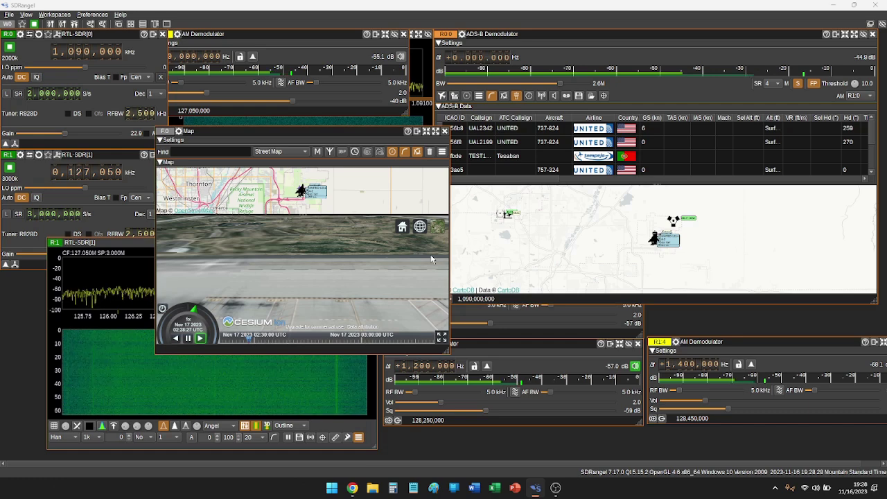
- Move the Map window to the lower left of the workspace, bring the overlapped AM demodulators forward, and reposition the R1:4 demodulator
left_click(637, 370)
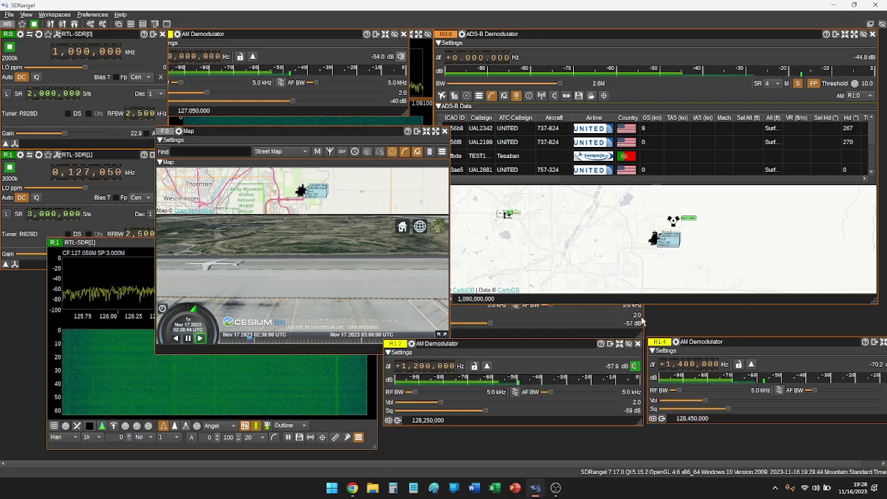
left_click(609, 317)
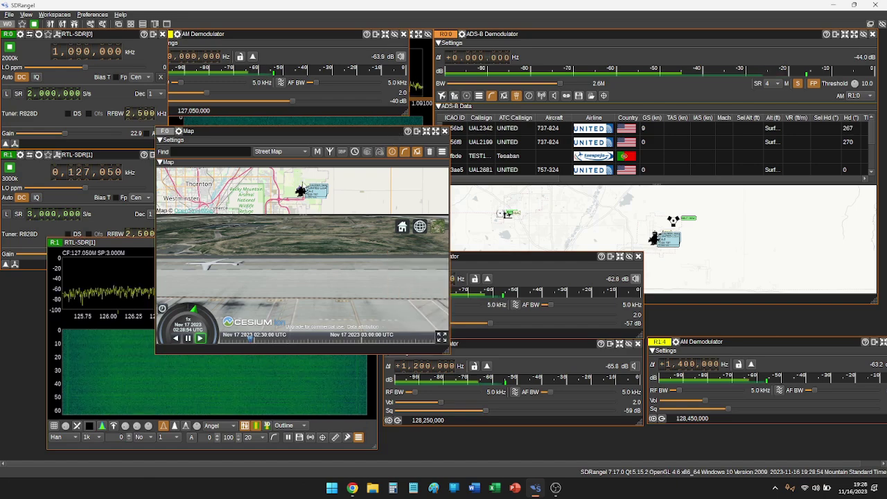
left_click_drag(398, 131, 247, 229)
left_click(425, 171)
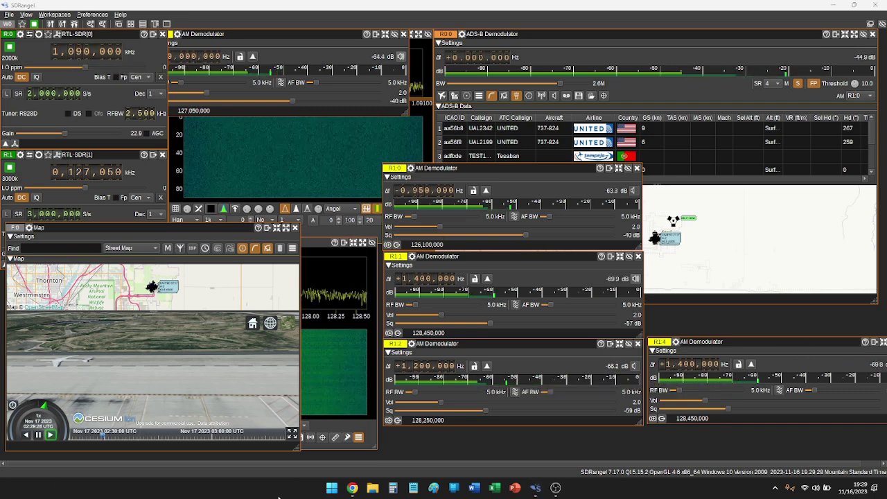
left_click_drag(729, 342, 618, 335)
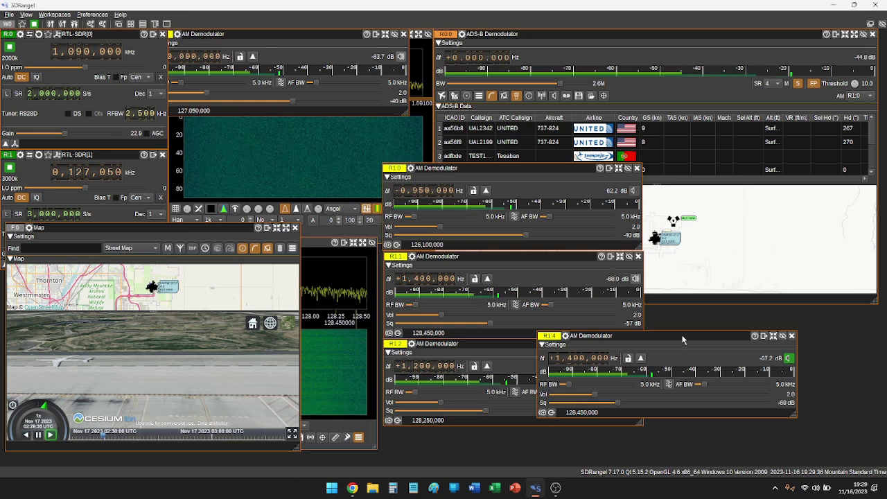
left_click_drag(683, 339, 790, 339)
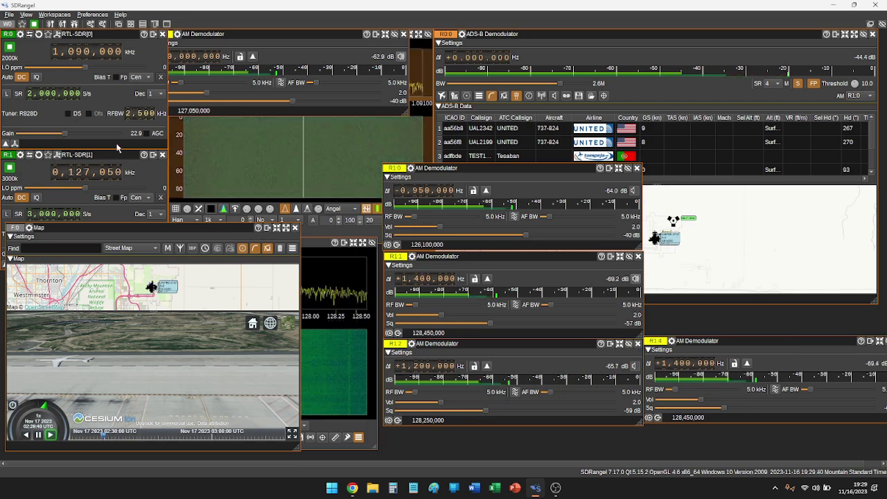
- Open the list of channels available for RTL-SDR[0] and close it without adding one
left_click(58, 38)
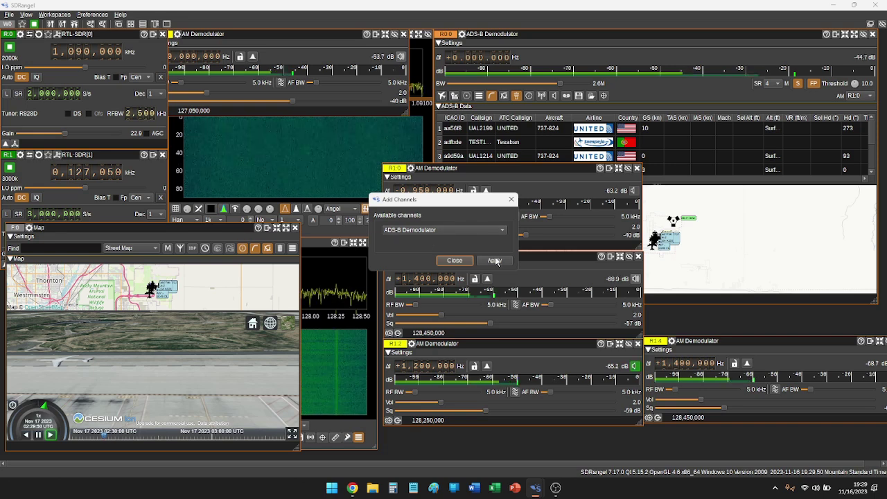
left_click(454, 260)
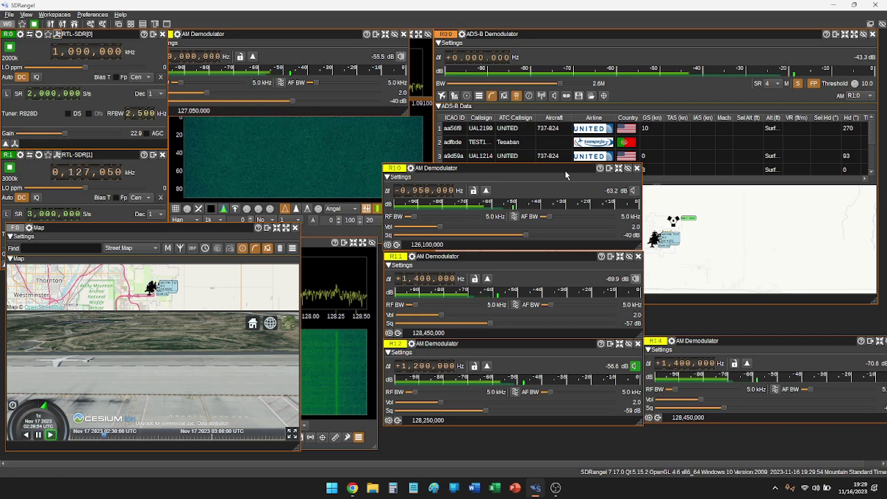
- Move the R1:0 AM demodulator off the ADS-B Data table and look through the table's aircraft rows
left_click_drag(567, 174, 377, 247)
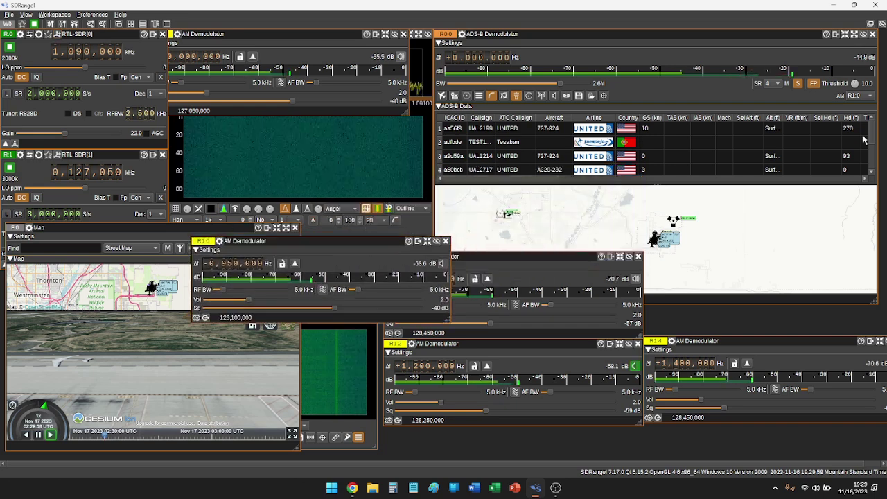
left_click(872, 172)
left_click(872, 172)
left_click(873, 172)
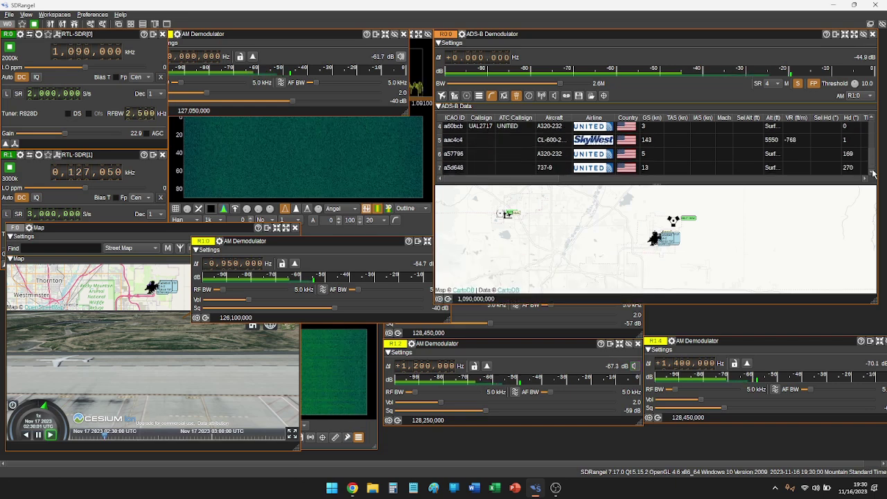
left_click(873, 119)
left_click(872, 119)
left_click(872, 119)
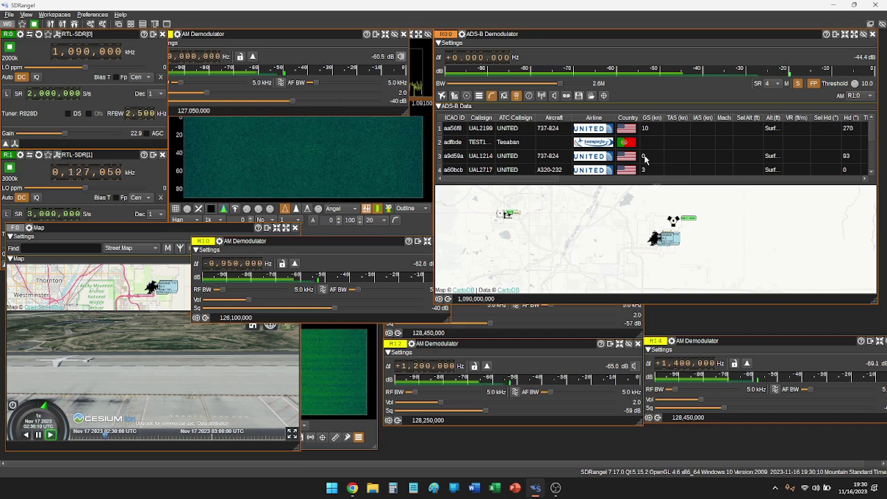
- Stack the R1:0, R1:1, R1:2 and R1:4 AM demodulators in one column and place R1:3 beside its lower end
left_click(298, 241)
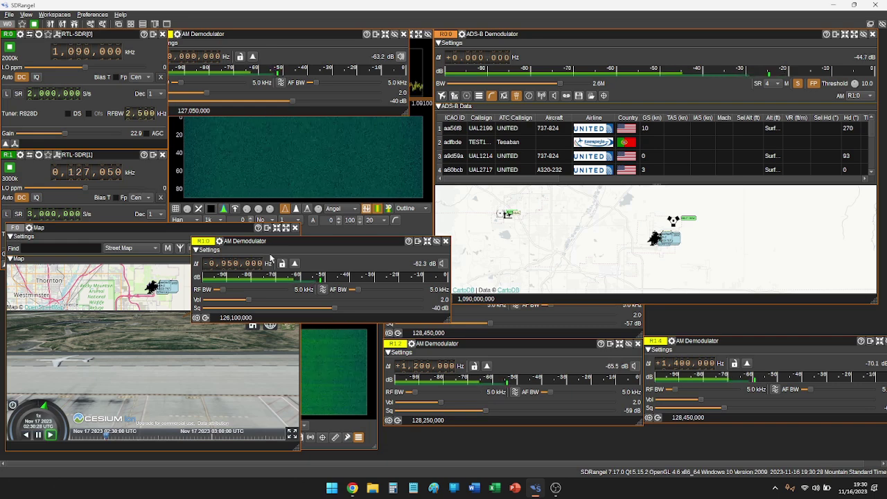
left_click_drag(327, 236, 459, 86)
left_click(426, 258)
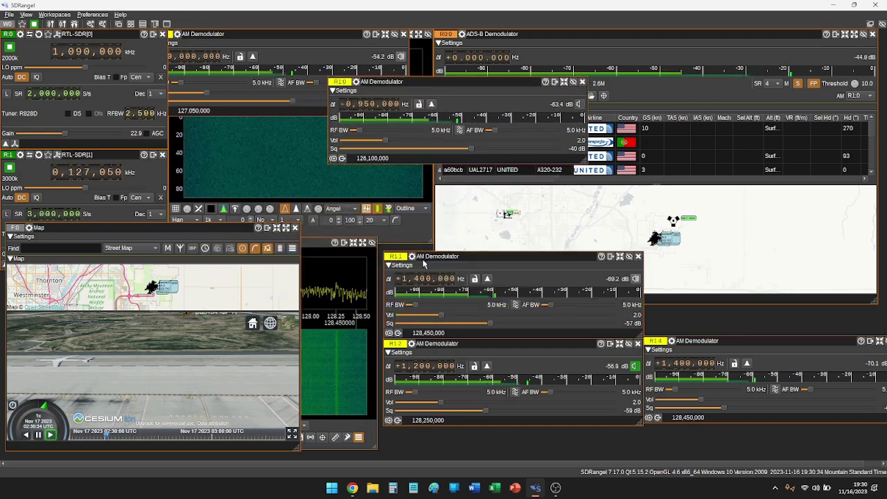
left_click_drag(427, 257, 364, 171)
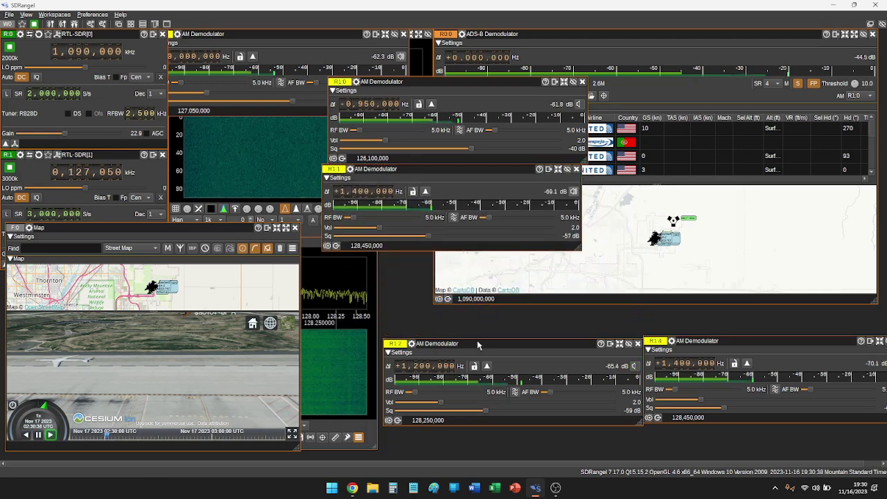
left_click_drag(478, 345, 414, 264)
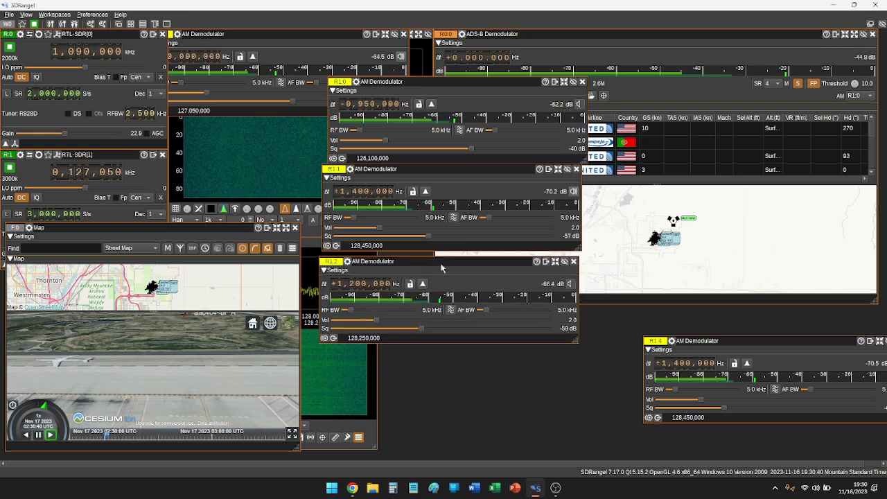
left_click_drag(728, 344, 403, 350)
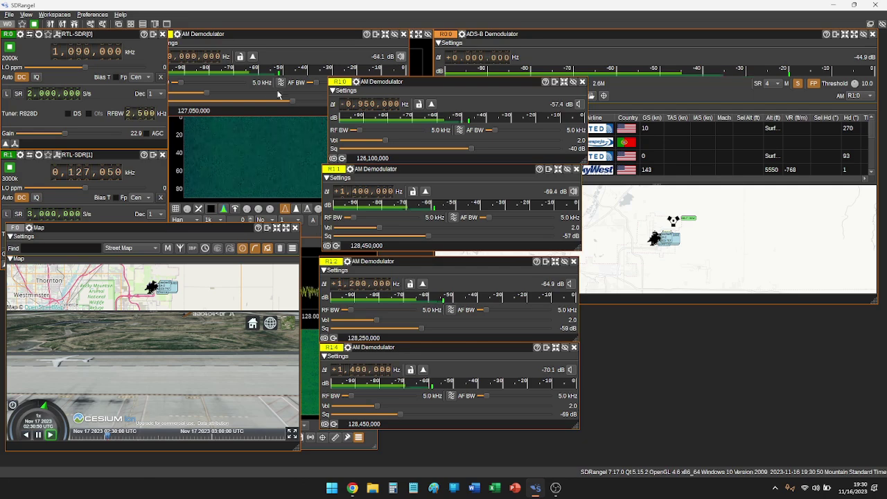
left_click_drag(299, 34, 737, 345)
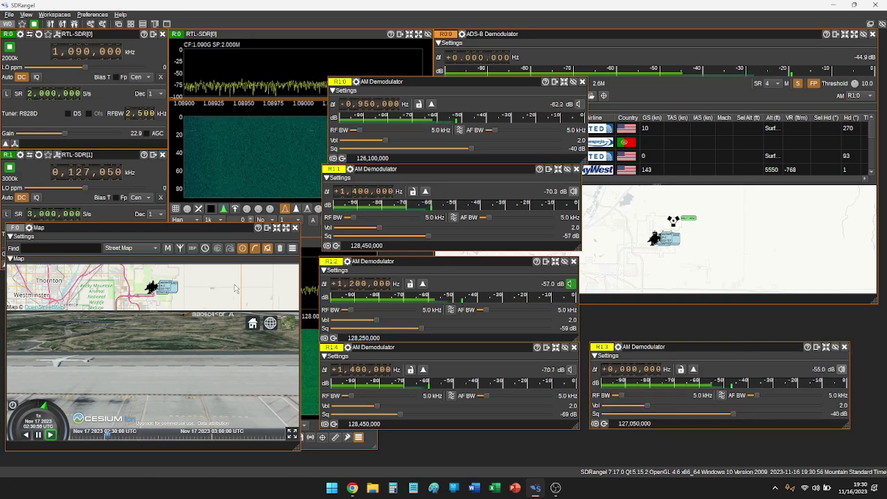
- Shift the Map window further down and move the RTL-SDR[1] spectrum window up to uncover it
left_click_drag(220, 228, 221, 279)
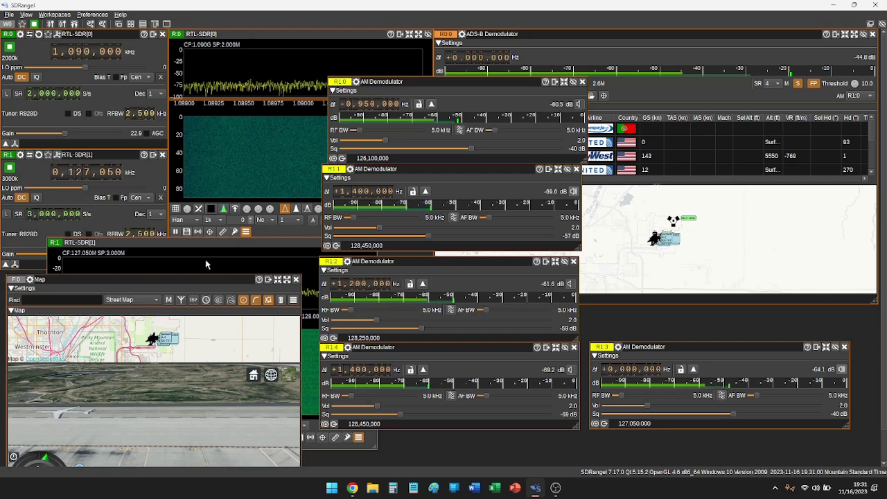
left_click_drag(169, 246, 227, 149)
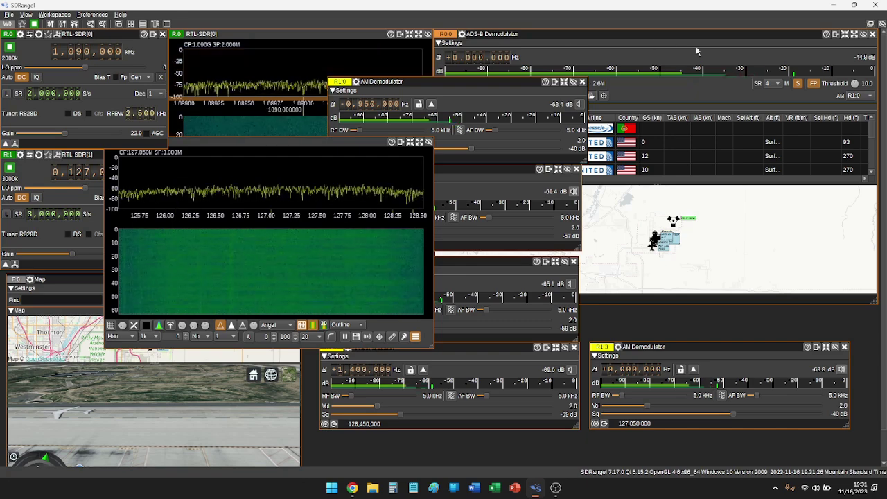
- Open the workspace selection for moving the ADS-B Demodulator and cancel it
left_click(836, 36)
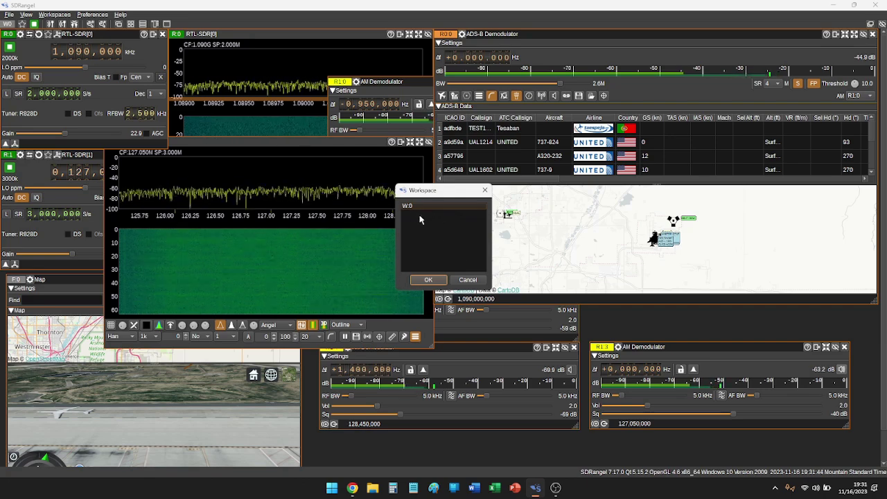
left_click(477, 283)
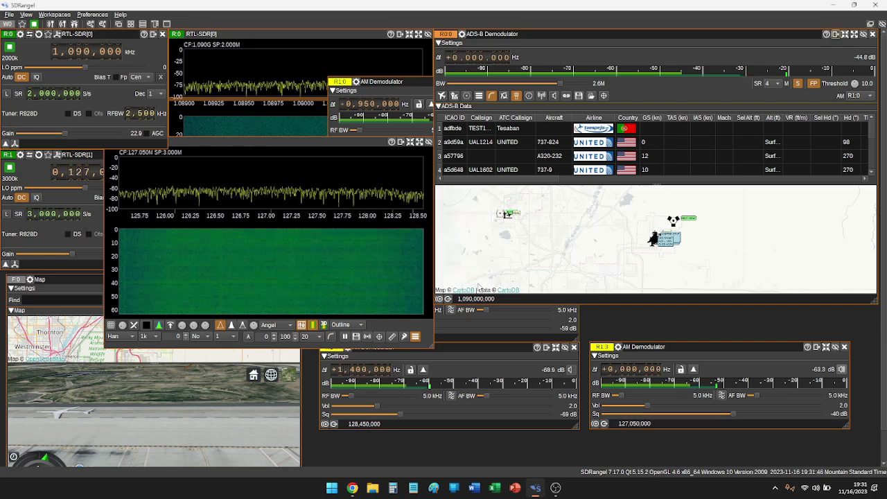
- Create a second workspace and switch between the two workspaces, ending on W0
left_click(54, 15)
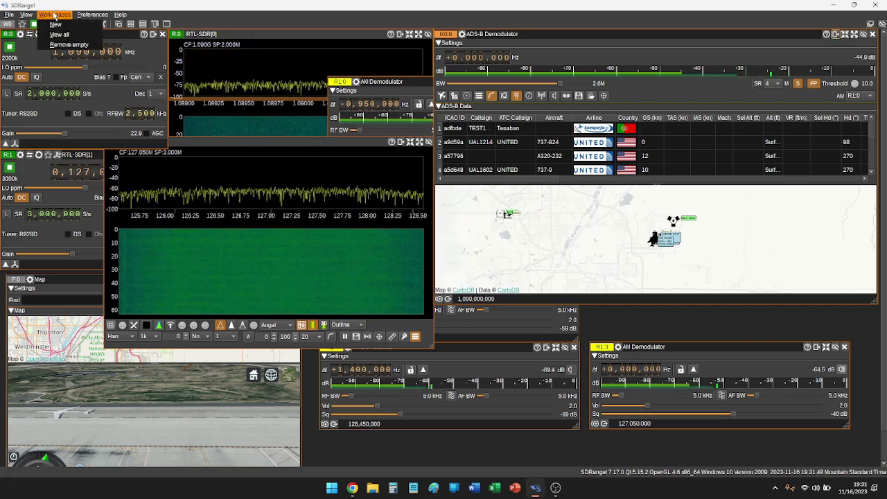
left_click(57, 25)
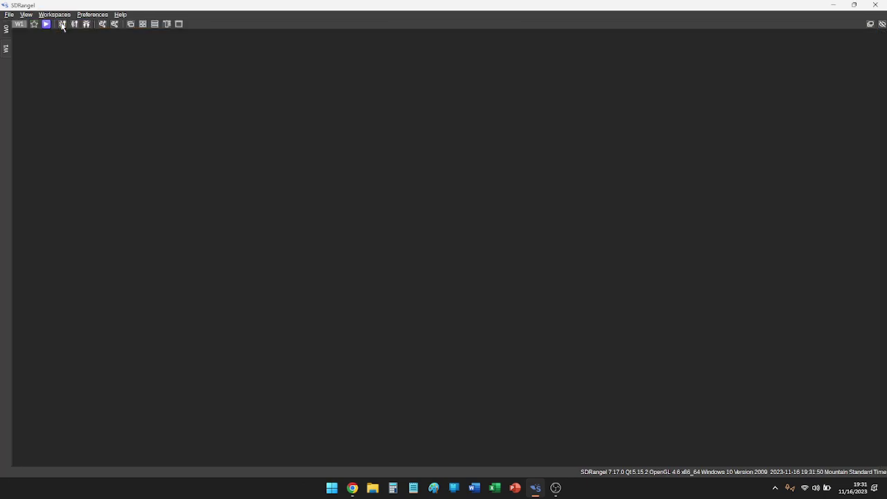
left_click(8, 31)
left_click(8, 52)
left_click(7, 32)
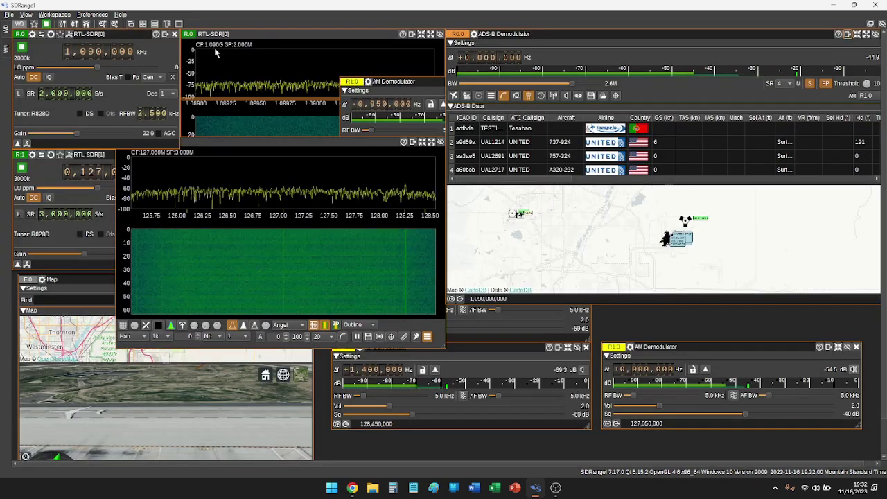
- Move the ADS-B Demodulator to workspace W:1
left_click(848, 35)
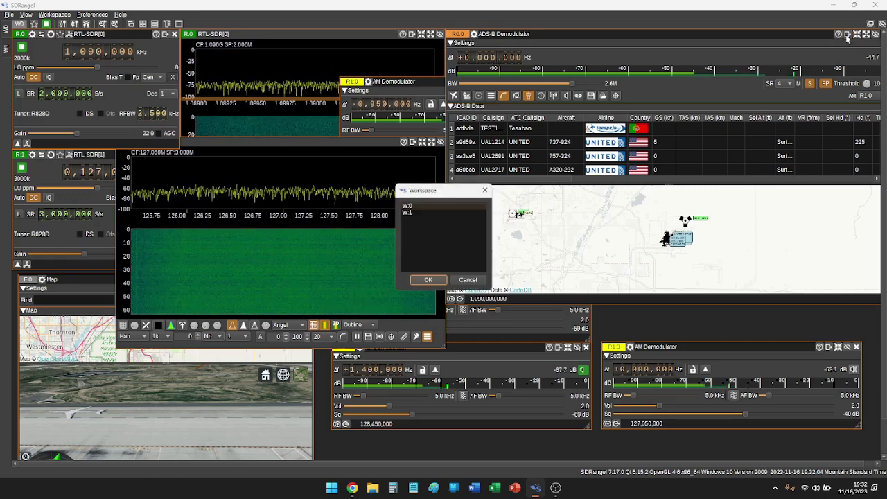
left_click(409, 213)
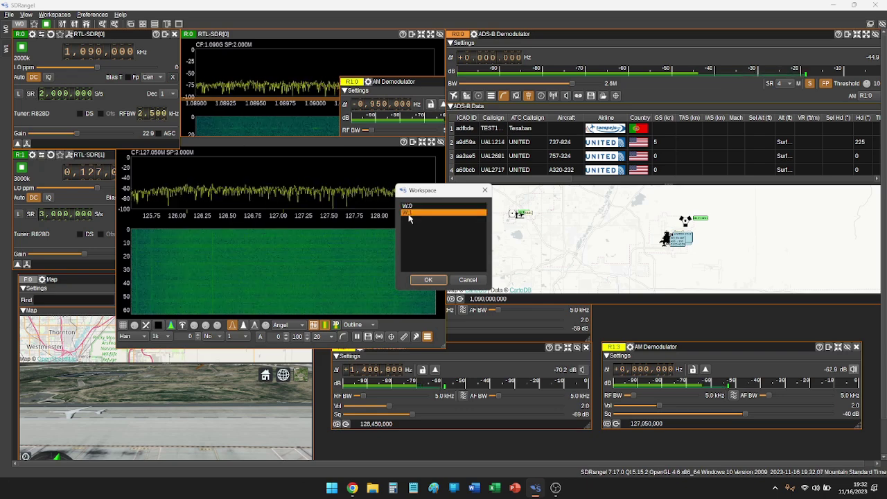
left_click(429, 280)
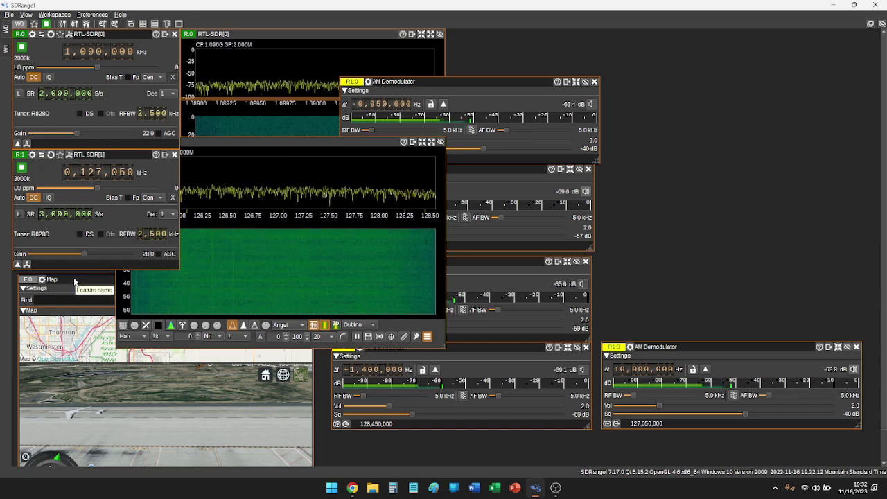
- Pull the Map window out from behind the spectrum and move it to workspace W:1
left_click_drag(75, 281, 251, 219)
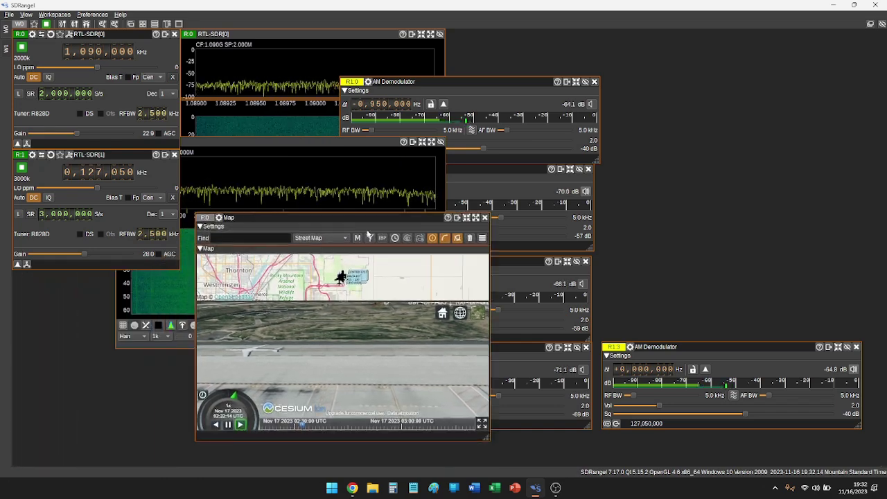
left_click(457, 218)
left_click(413, 213)
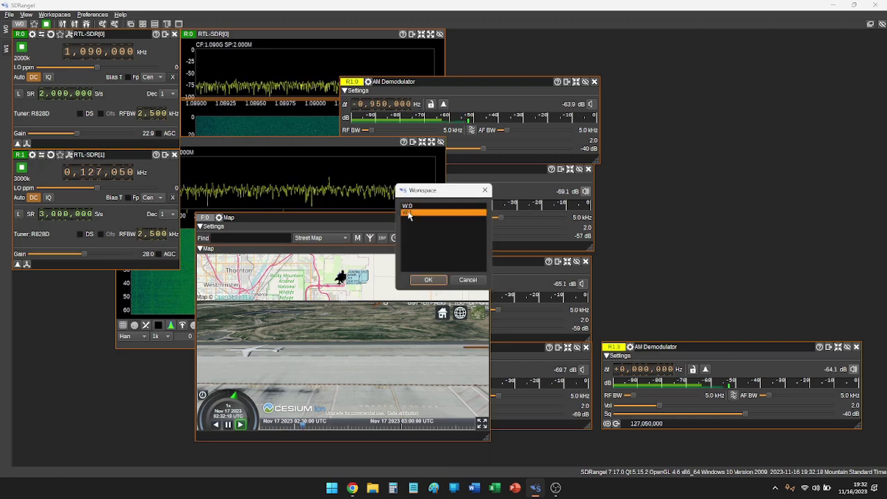
left_click(428, 280)
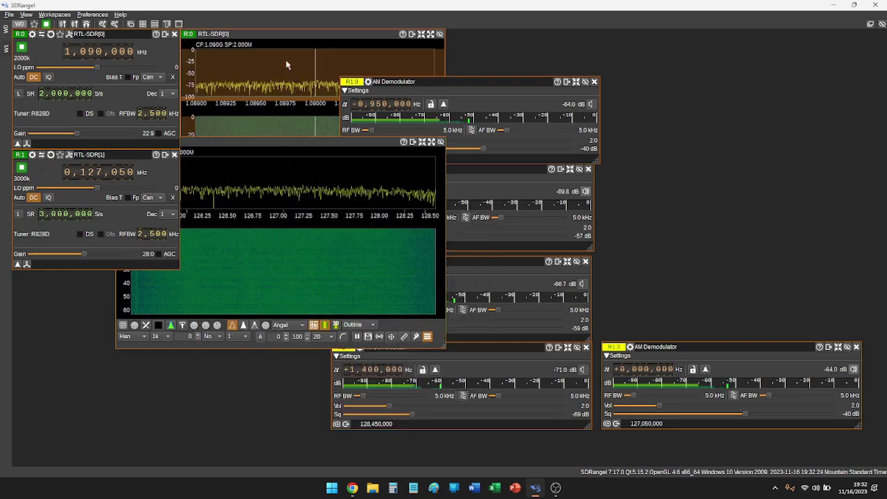
- Pull the RTL-SDR[0] spectrum window clear of the overlapping windows and move it to workspace W:1
left_click_drag(282, 34, 444, 43)
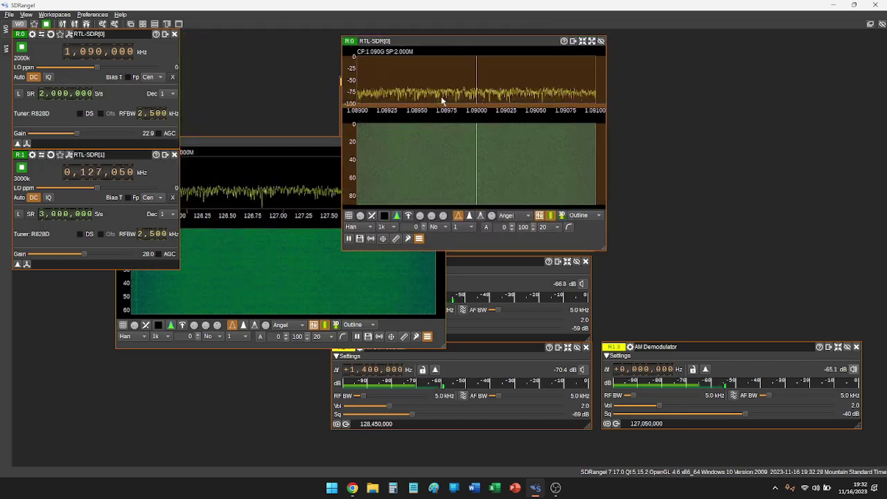
left_click(573, 41)
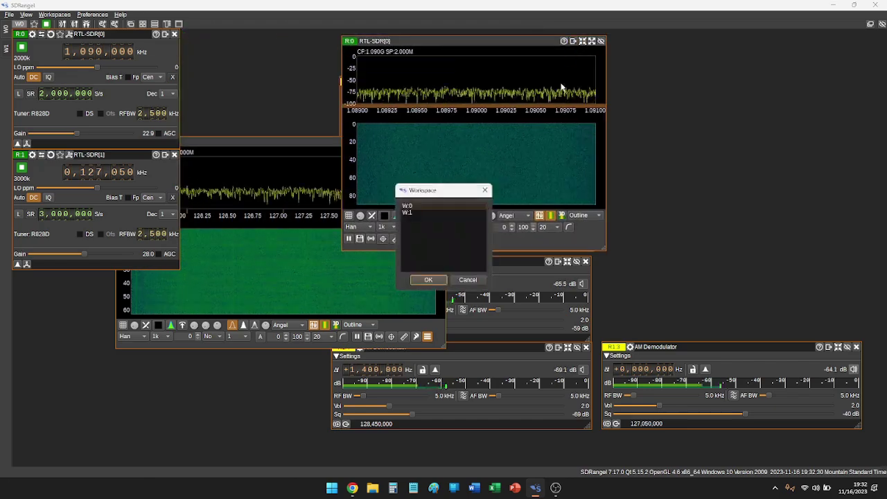
left_click(406, 213)
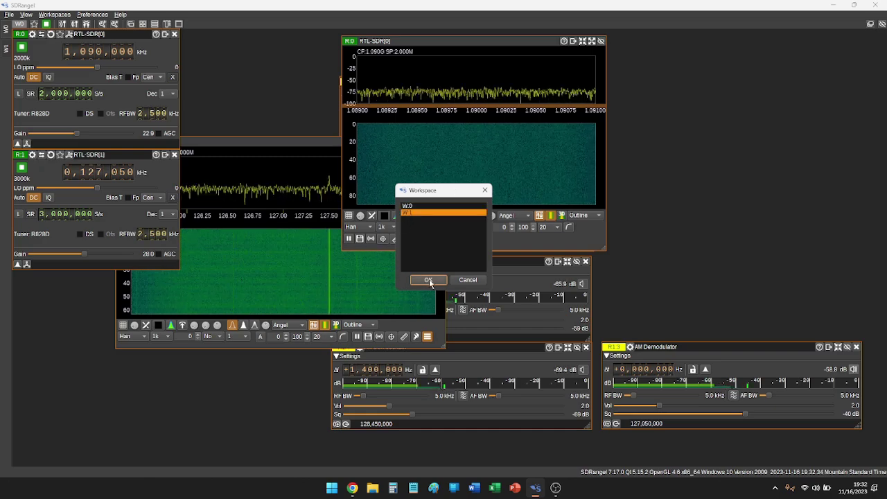
left_click(428, 280)
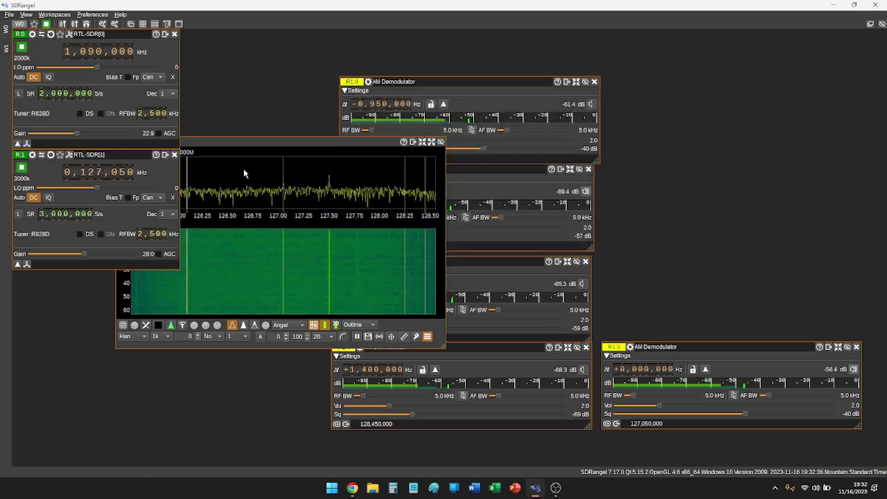
- Assign the RTL-SDR[0] device window to workspace W:0
left_click(165, 34)
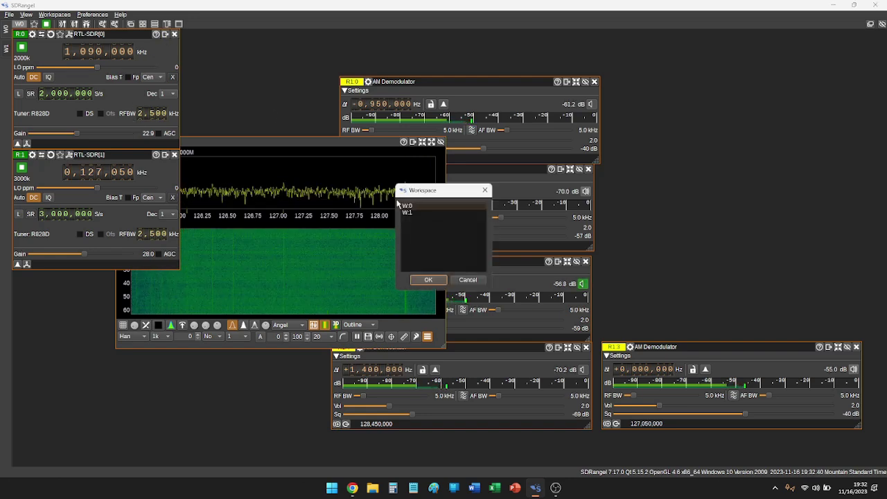
left_click(419, 205)
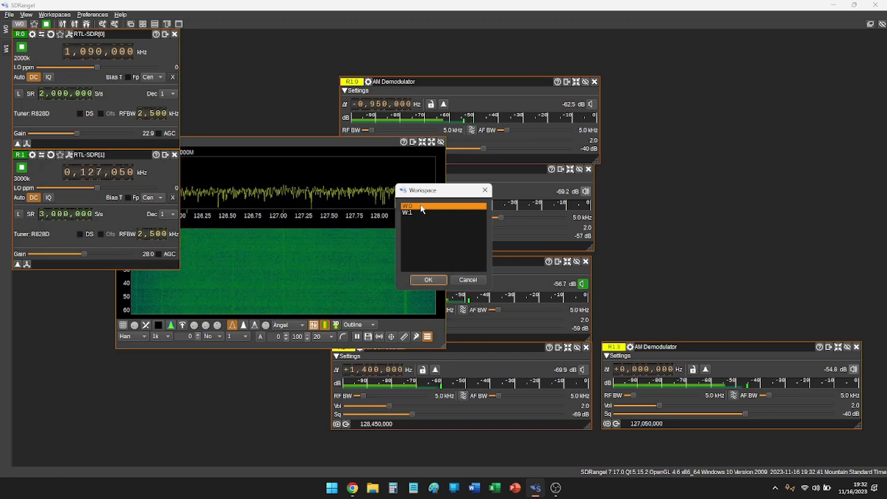
left_click(430, 279)
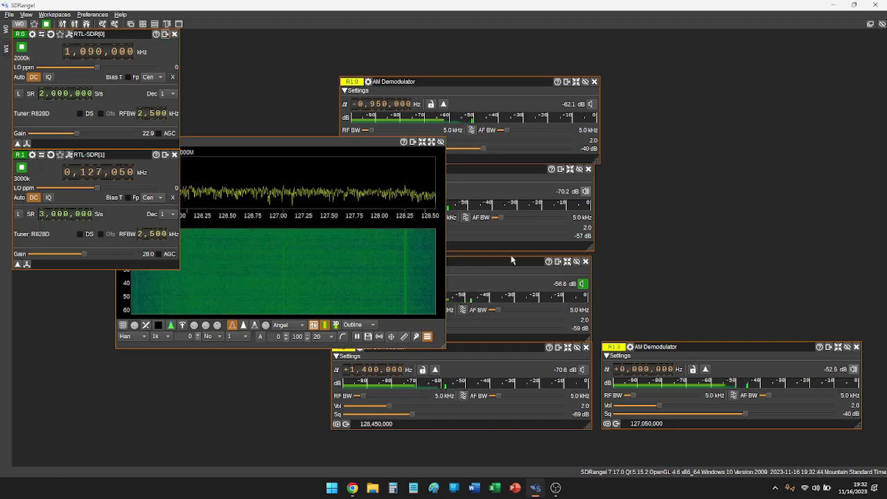
- Reposition the RTL-SDR[1] spectrum window and move the R1:3 AM Demodulator up beside the R1:0 and R1:1 demodulators
left_click_drag(355, 145, 270, 265)
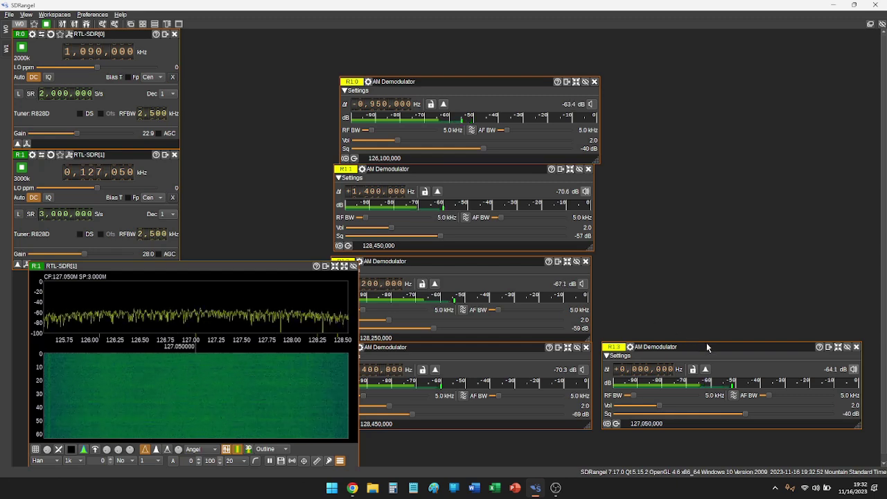
left_click_drag(709, 345, 709, 146)
left_click_drag(290, 266, 343, 140)
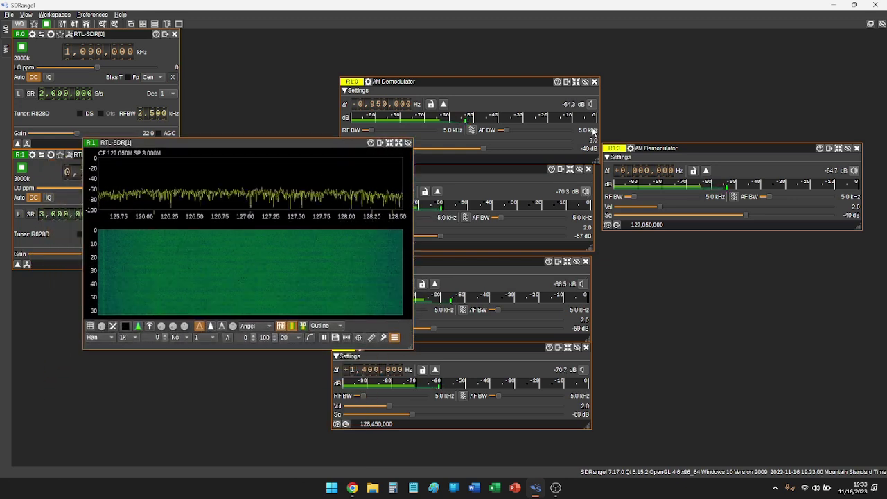
- Toggle the audio mute of the R1:0, R1:2 and R1:4 AM Demodulators, and move the RTL-SDR[1] spectrum window clear of the demodulators
left_click(594, 105)
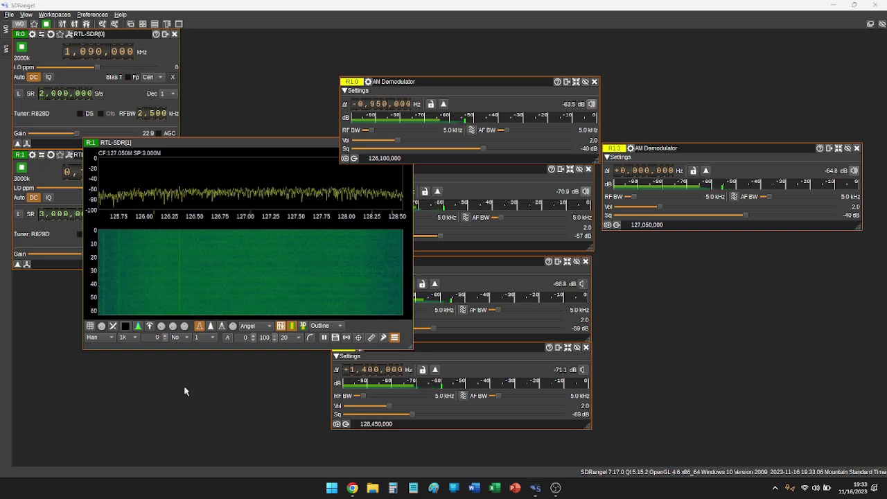
left_click(581, 285)
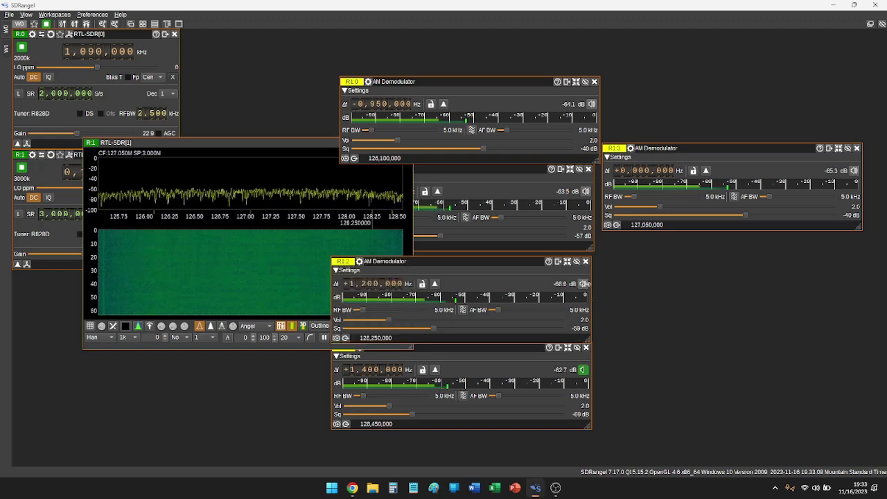
left_click(583, 373)
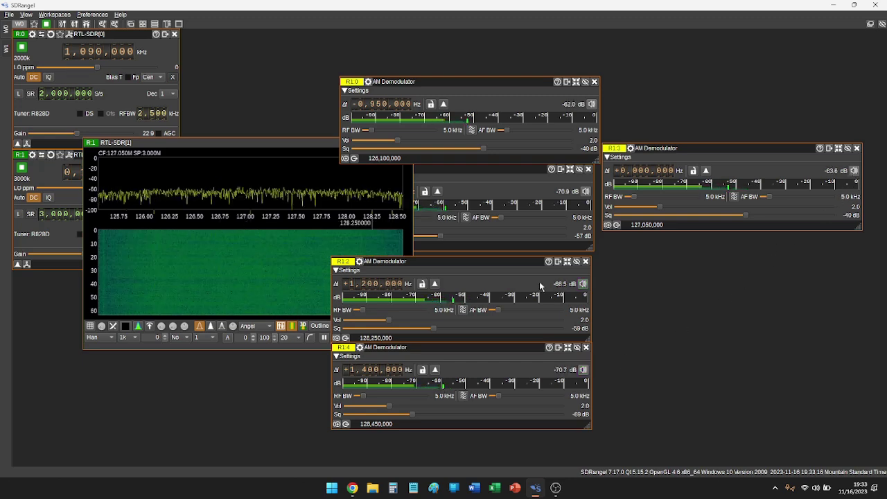
left_click(324, 149)
left_click_drag(325, 149, 236, 171)
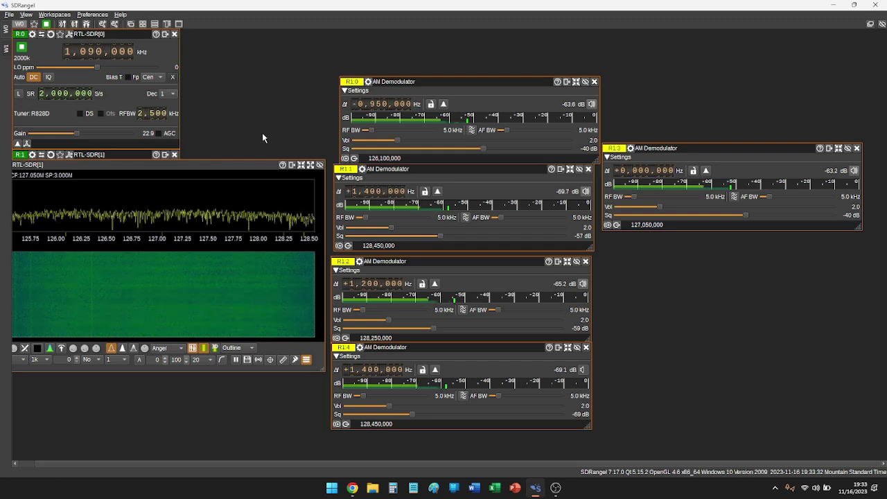
- Switch to workspace W1 and enlarge the ADS-B Demodulator window downwards
left_click(6, 47)
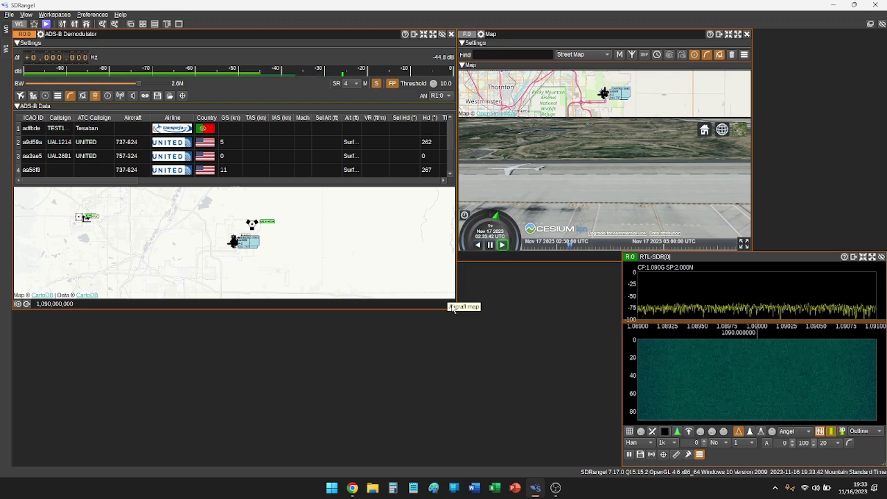
left_click_drag(454, 308, 456, 434)
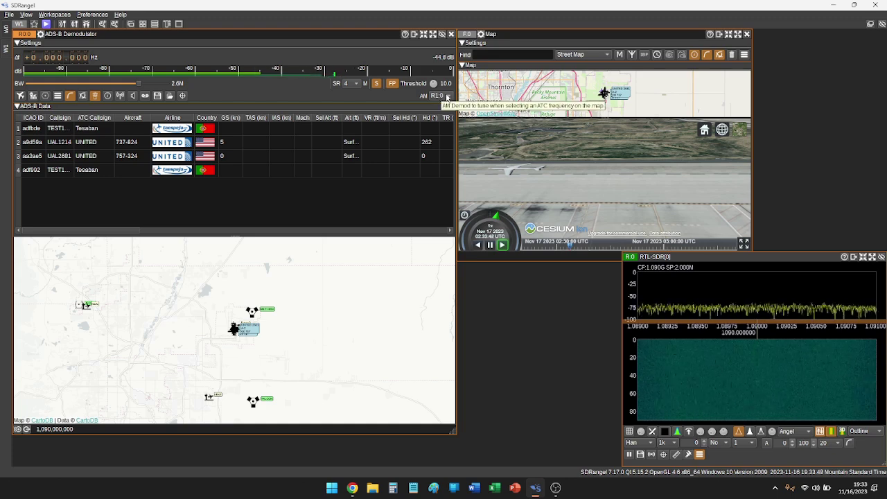
- Set R1:3 as the AM demodulator that the ADS-B Demodulator tunes to selected ATC frequencies
left_click(450, 97)
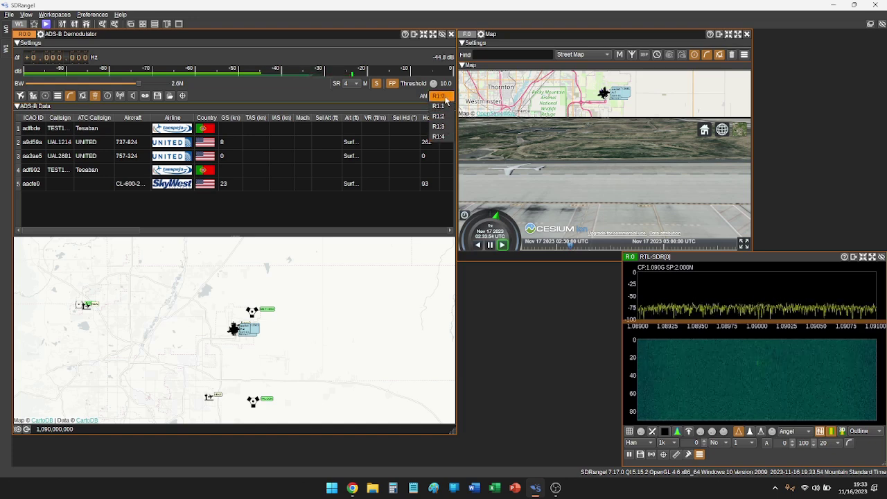
left_click(442, 108)
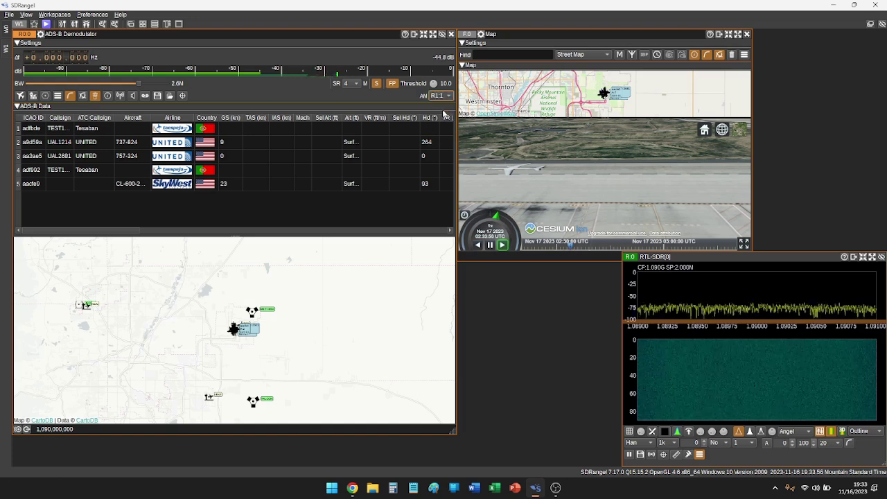
left_click(449, 99)
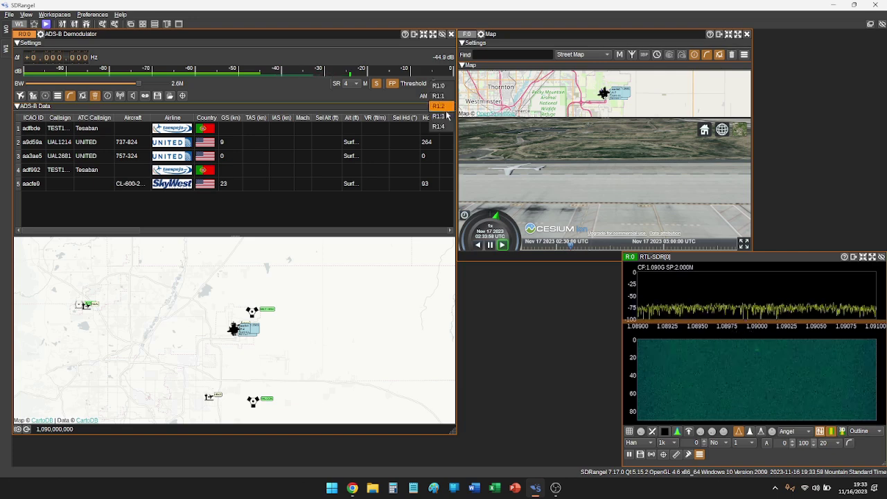
left_click(448, 120)
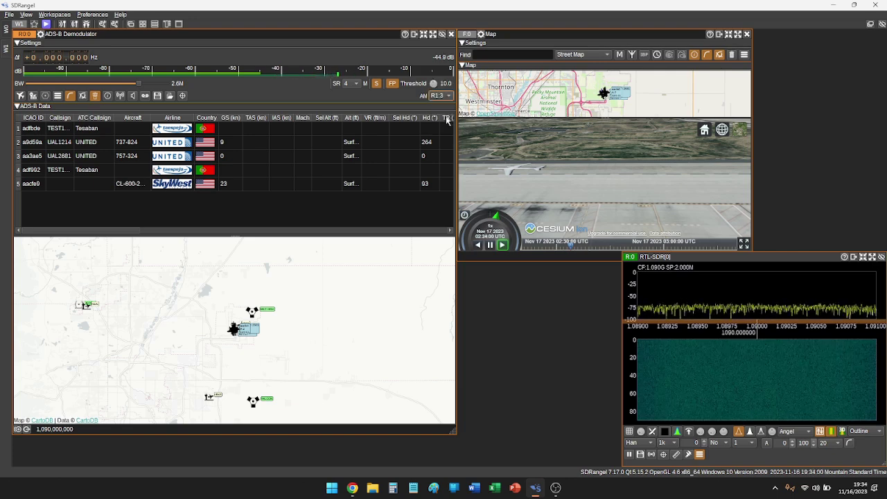
- Select the UAL1214 aircraft in the ADS-B data and switch between the two workspaces, ending on W0
left_click(33, 145)
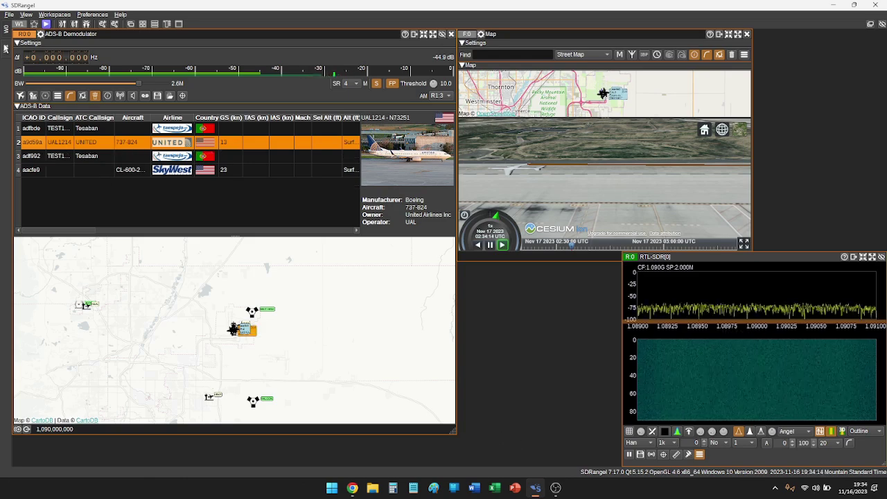
left_click(9, 28)
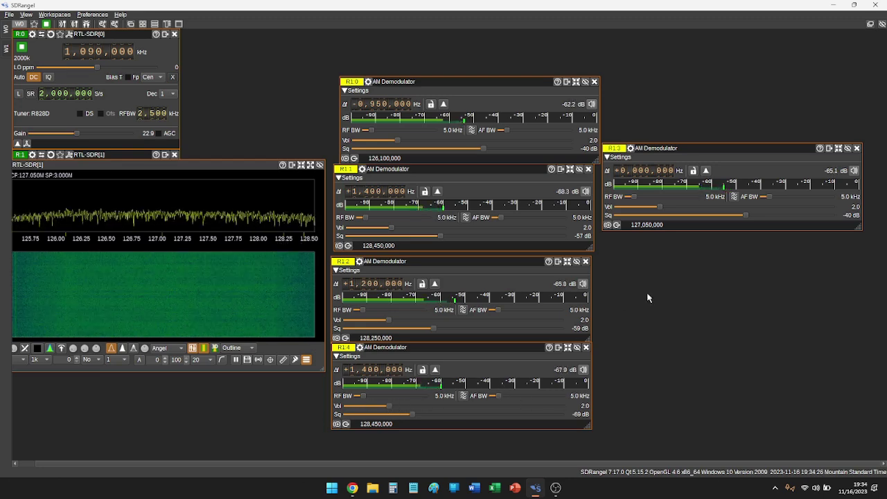
left_click(7, 48)
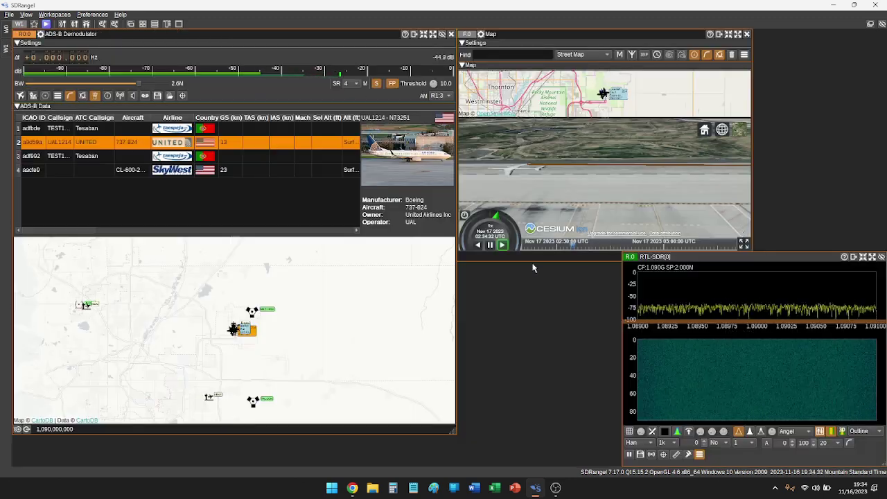
left_click(7, 32)
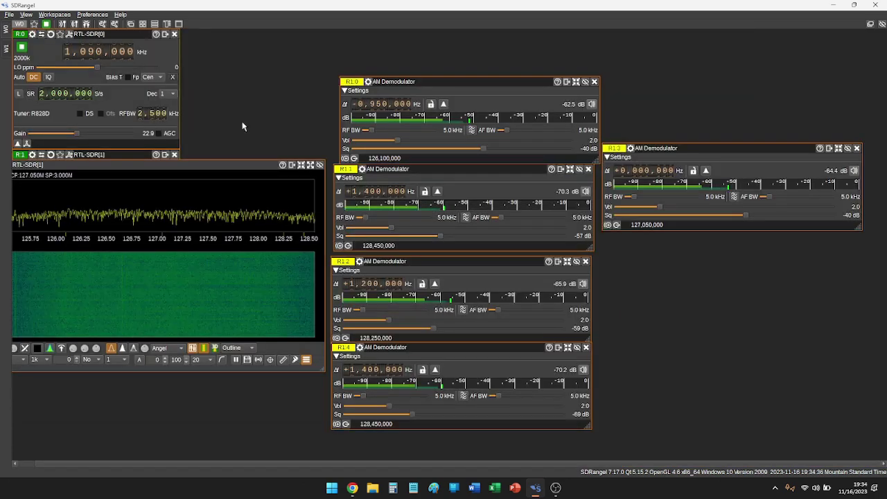
- Save all current settings and dismiss the confirmation
left_click(89, 15)
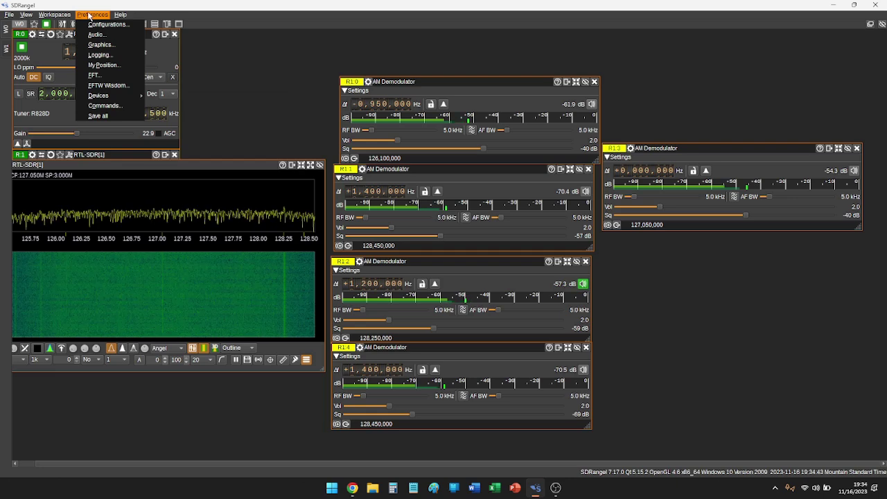
left_click(111, 117)
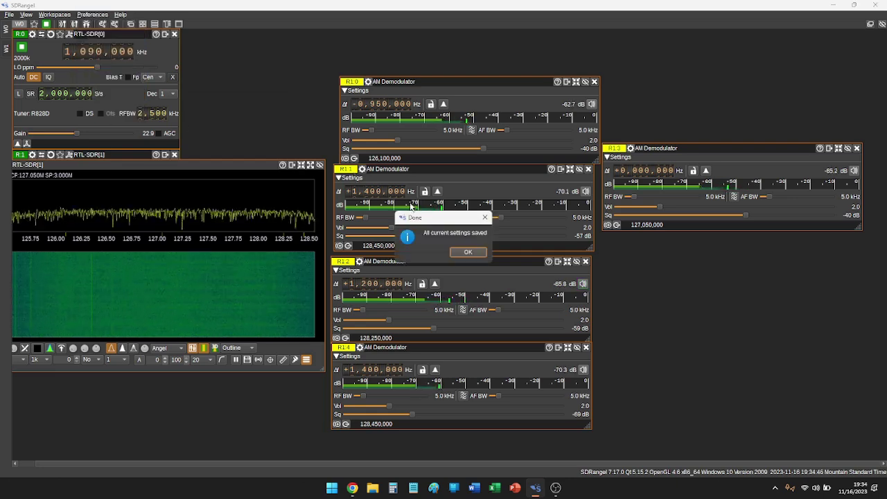
left_click(469, 250)
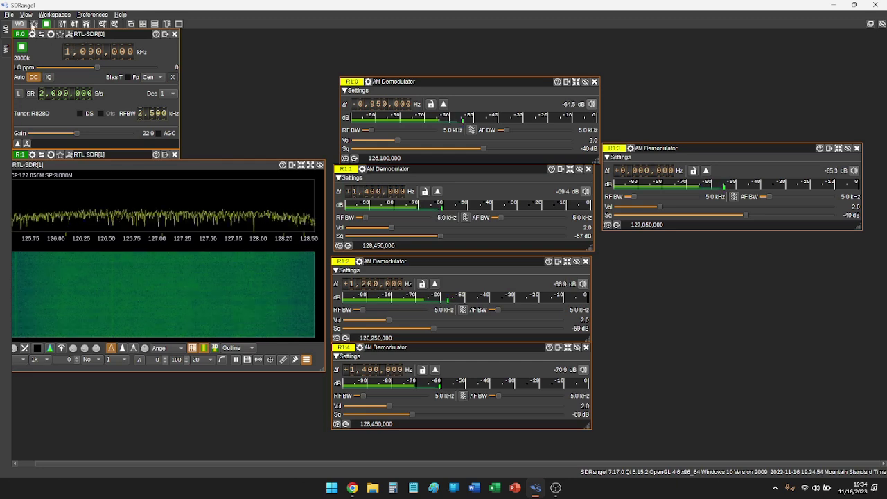
left_click(55, 15)
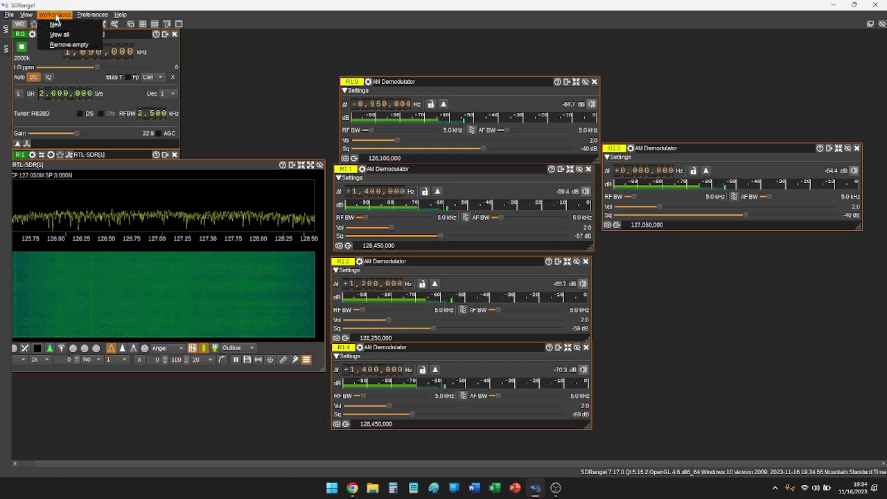
left_click(4, 14)
left_click(28, 15)
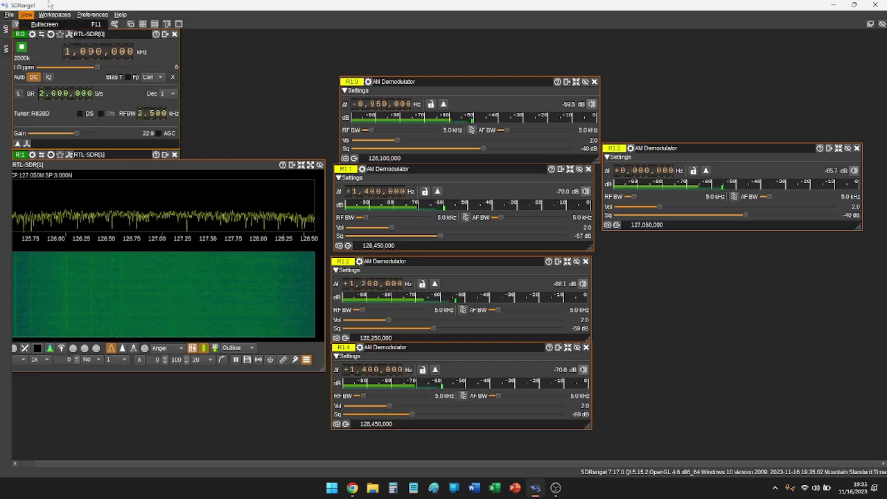
left_click(6, 29)
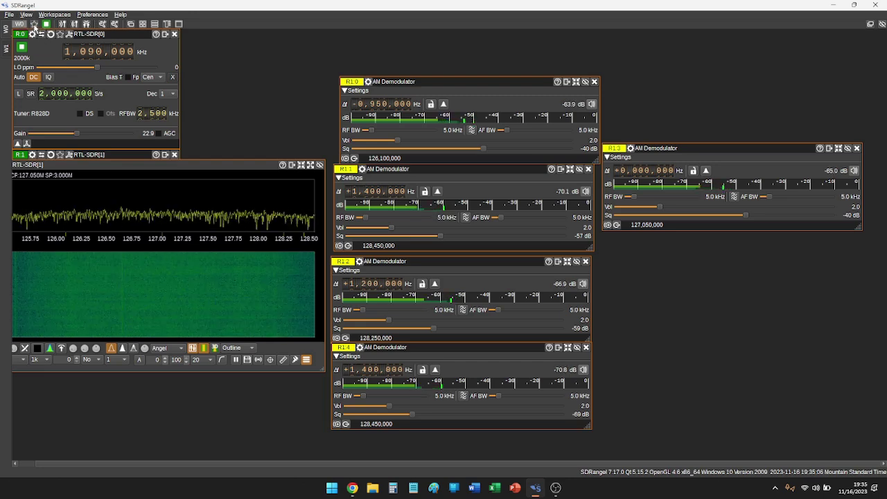
- Start saving the current workspaces as a new configuration and begin clearing its group name
left_click(34, 26)
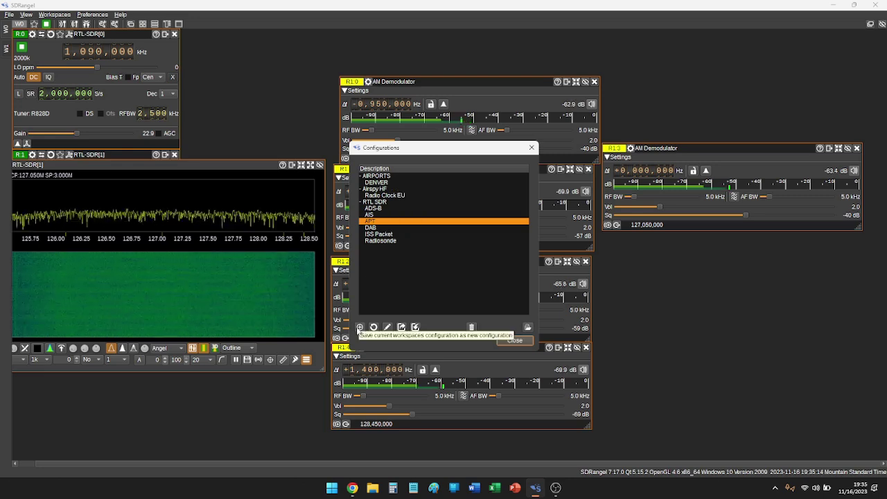
left_click(360, 328)
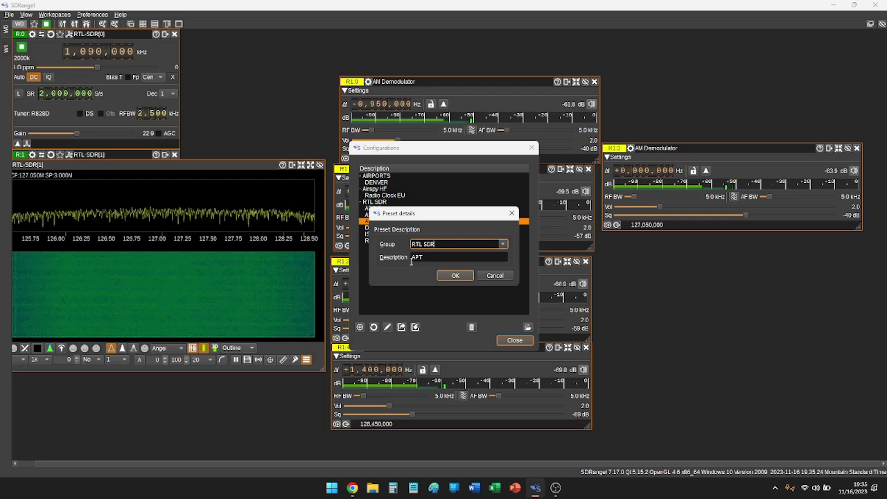
left_click(462, 244)
key("BackSpace")
key("BackSpace")
key("BackSpace")
key("BackSpace")
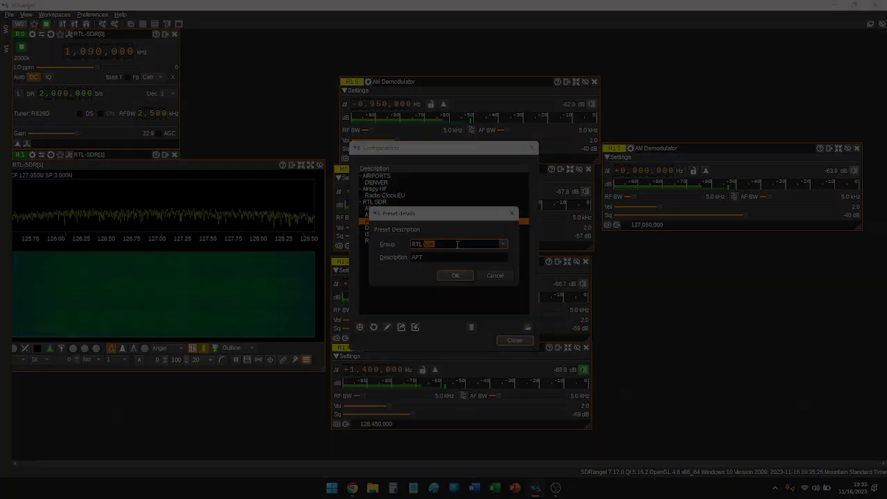